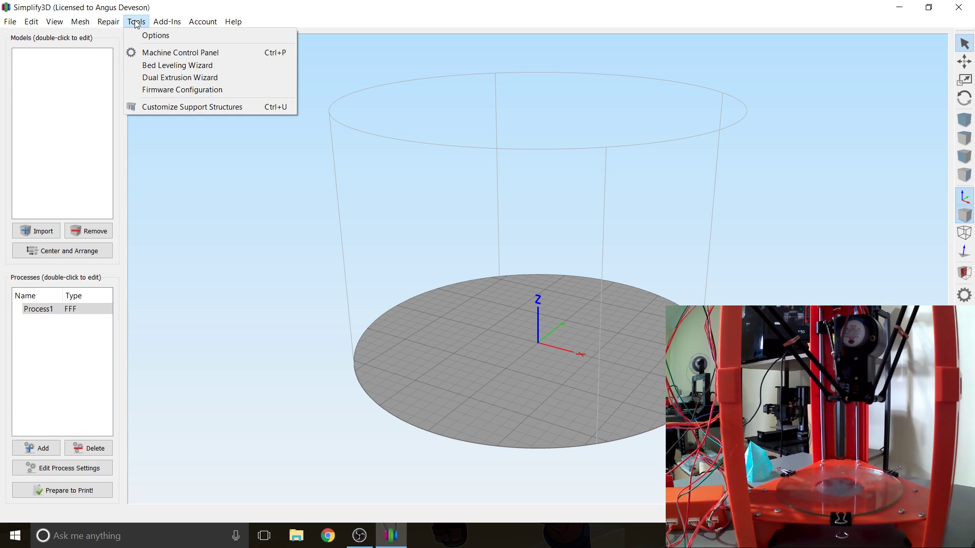
Step: Open the Machine Control Panel, keep COM3 as its serial port and list the baud rates
{"action": "left_click", "coordinate": [173, 52]}
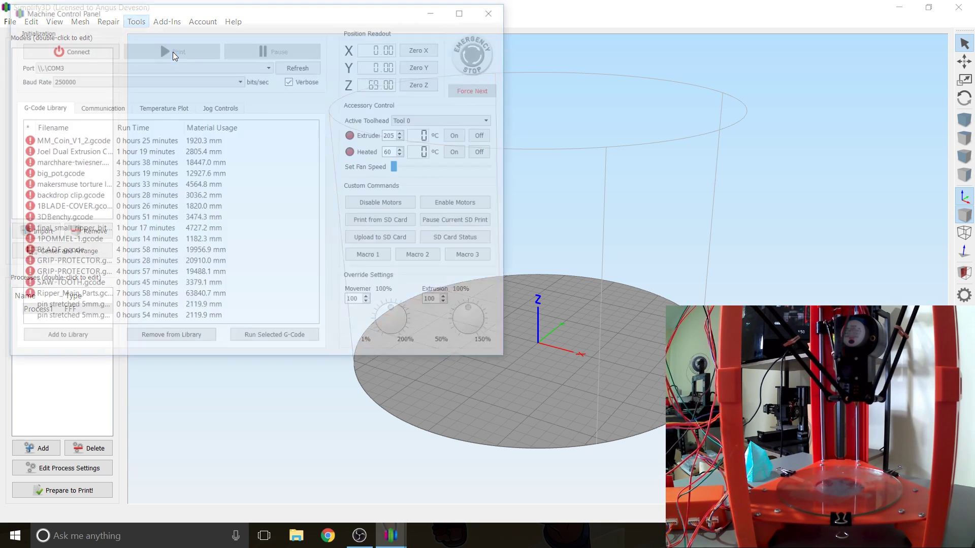
{"action": "left_click_drag", "start_coordinate": [245, 12], "coordinate": [595, 84]}
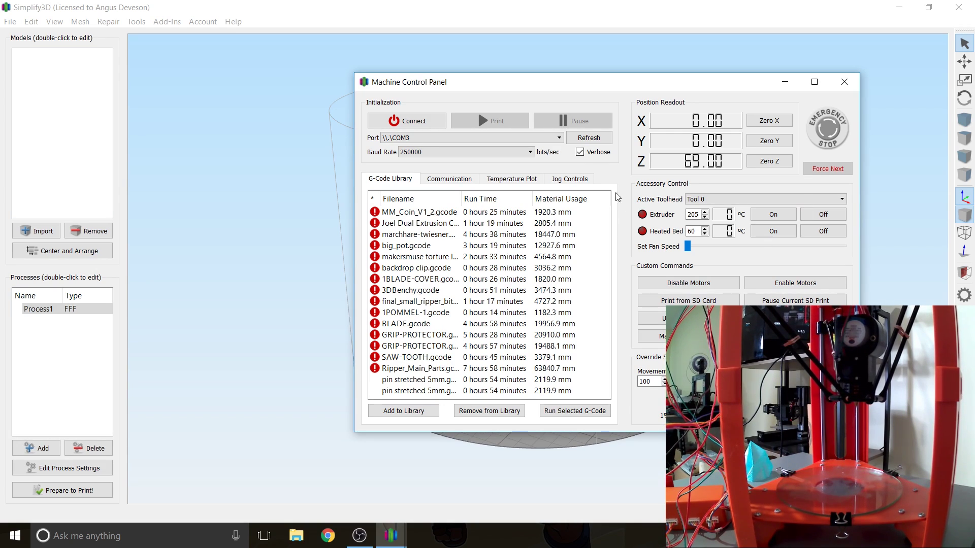
{"action": "left_click", "coordinate": [558, 138]}
{"action": "left_click", "coordinate": [507, 145]}
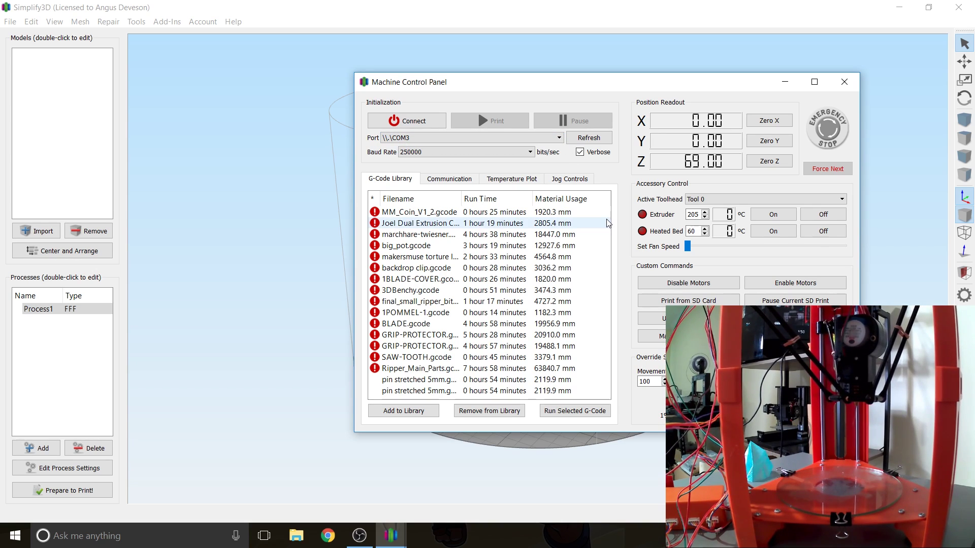
{"action": "left_click", "coordinate": [443, 151]}
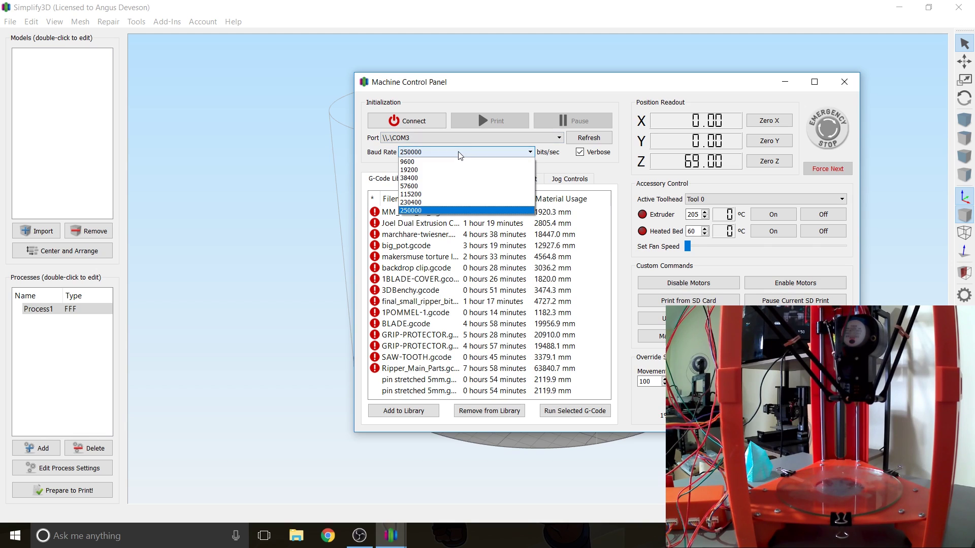
Step: Choose 115200 baud, connect on COM3 and scroll through the Marlin 1.0.0 replies
{"action": "left_click", "coordinate": [450, 195]}
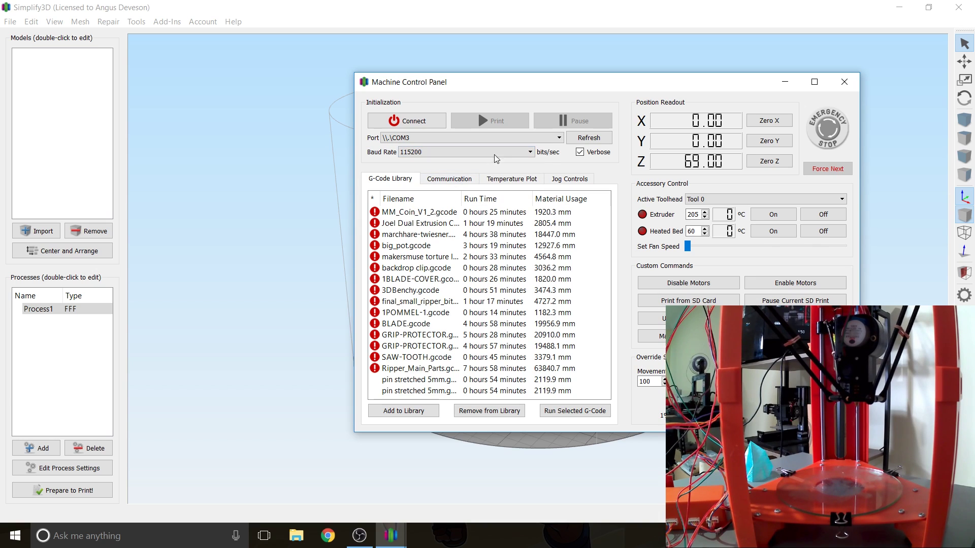
{"action": "left_click", "coordinate": [400, 123]}
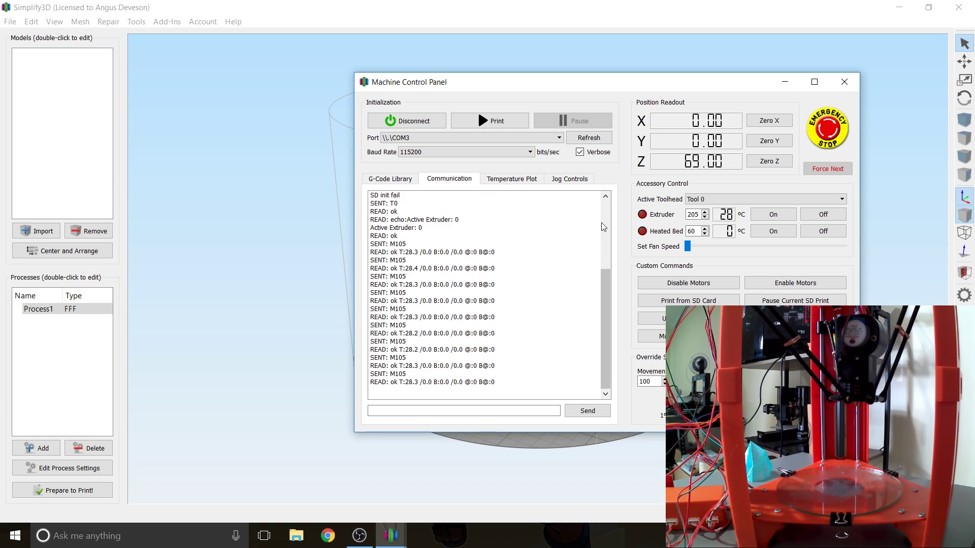
{"action": "scroll", "coordinate": [603, 227], "scroll_direction": "up", "scroll_amount": 6}
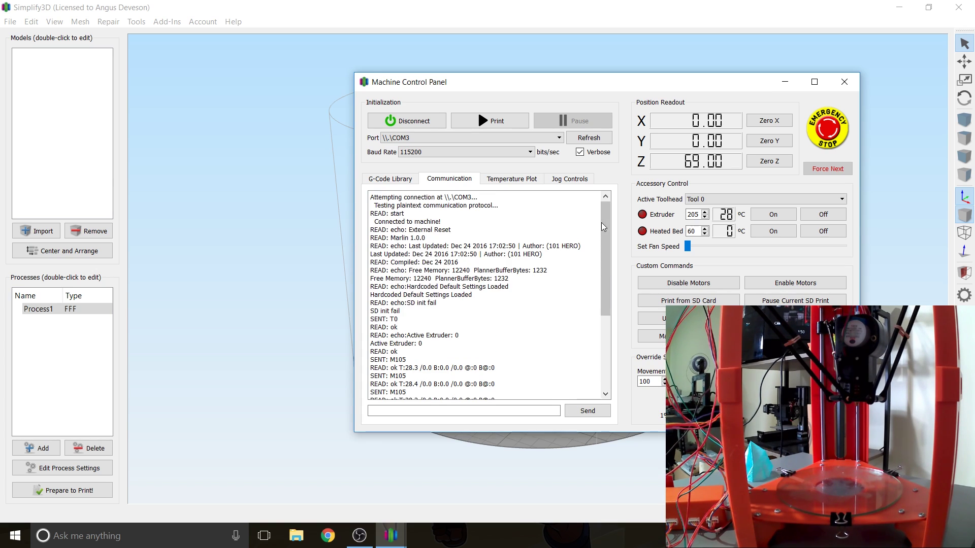
{"action": "scroll", "coordinate": [525, 274], "scroll_direction": "down", "scroll_amount": 6}
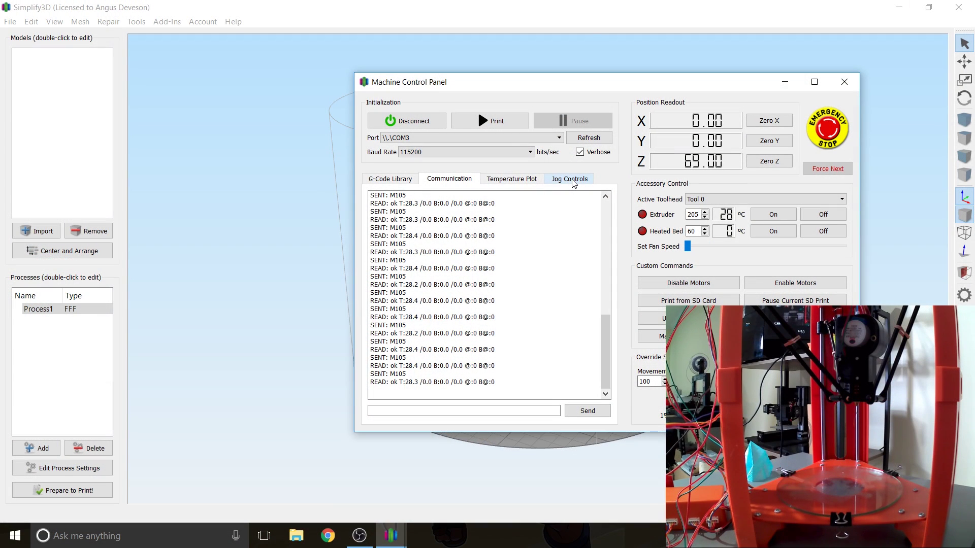
Step: Home all axes in Jog Controls, then drop Z in three 10 mm steps to 70 mm
{"action": "left_click", "coordinate": [570, 179]}
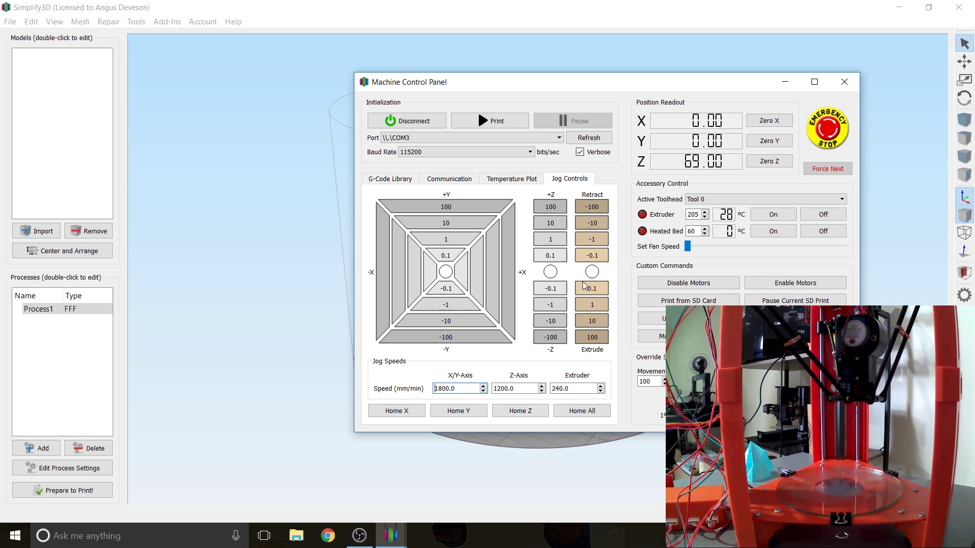
{"action": "left_click", "coordinate": [553, 307]}
{"action": "left_click", "coordinate": [595, 415]}
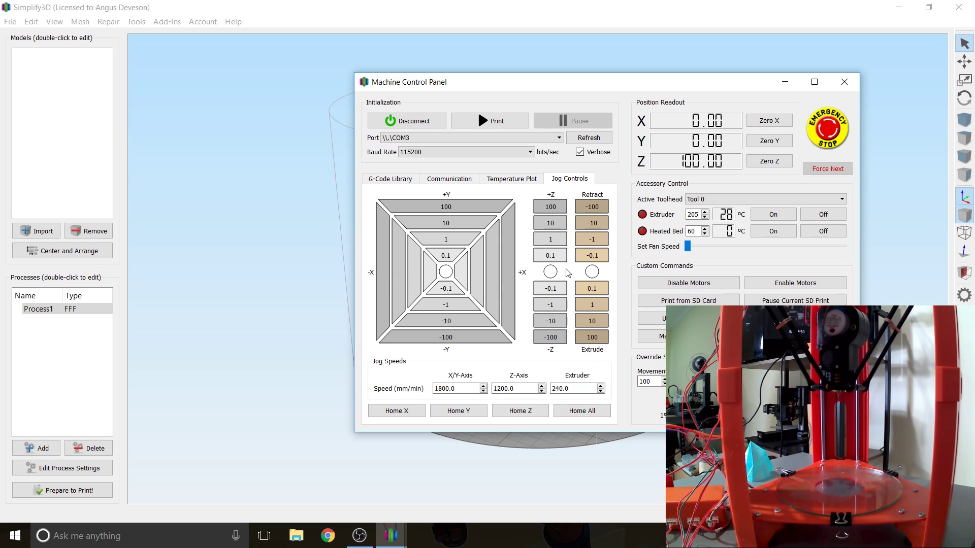
{"action": "left_click", "coordinate": [555, 323]}
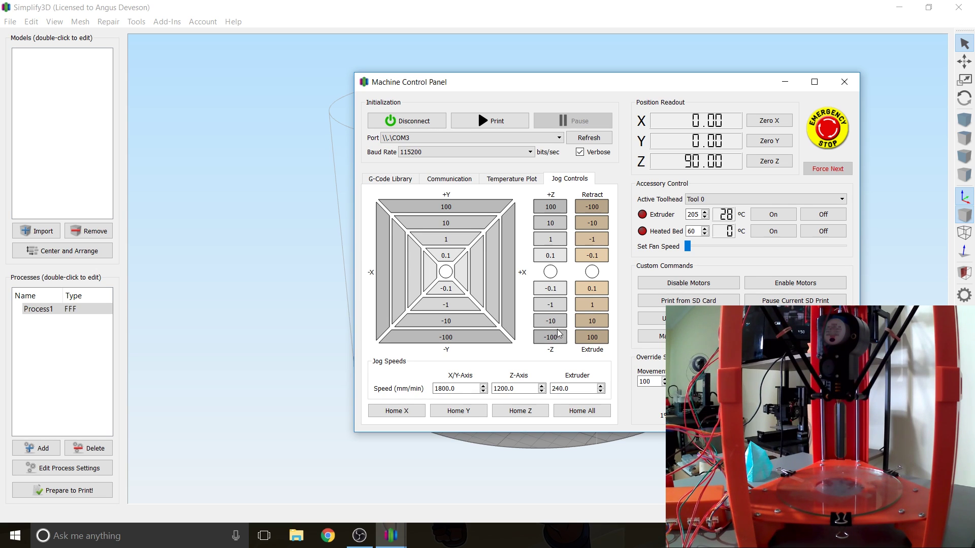
{"action": "left_click", "coordinate": [558, 325]}
{"action": "left_click", "coordinate": [558, 325]}
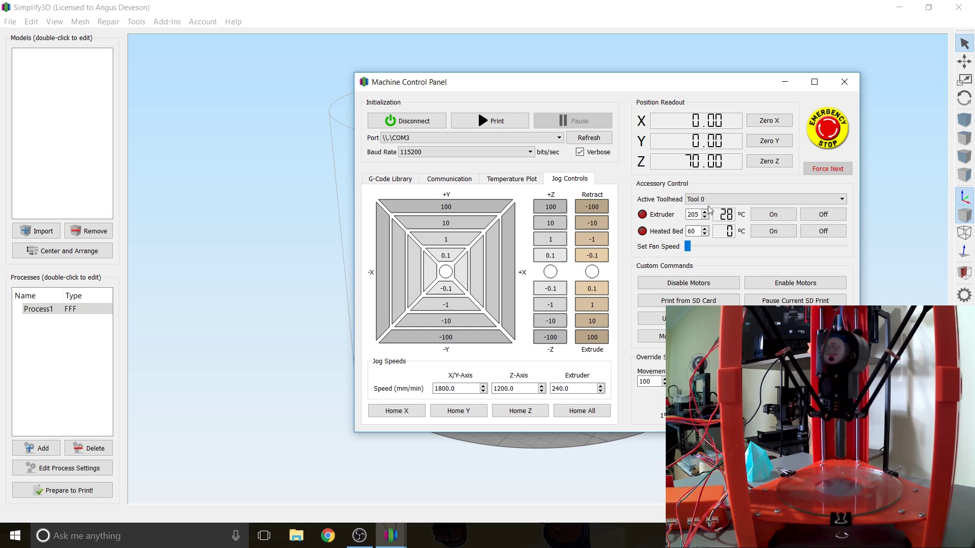
Step: Leave Tool 0 selected in the Active Toolhead list
{"action": "left_click", "coordinate": [703, 202]}
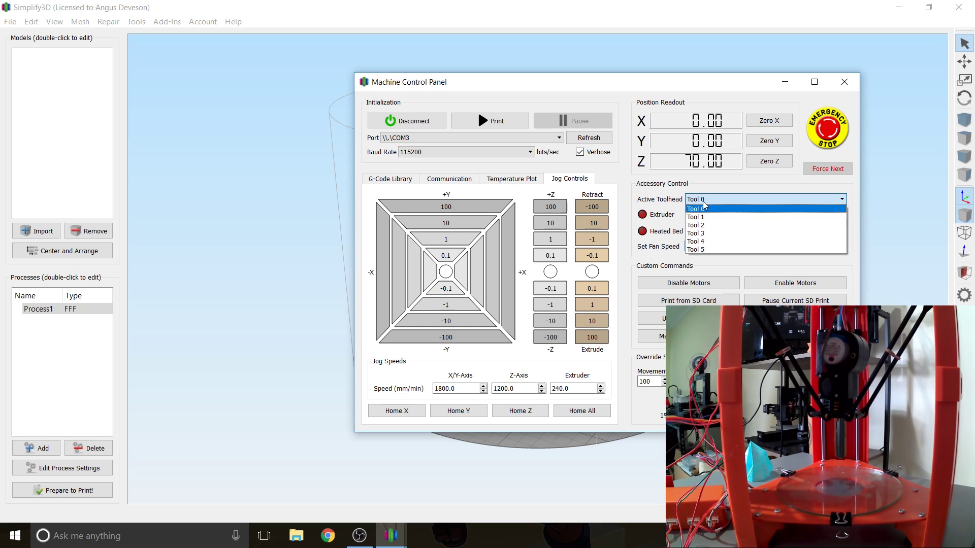
{"action": "left_click", "coordinate": [661, 200]}
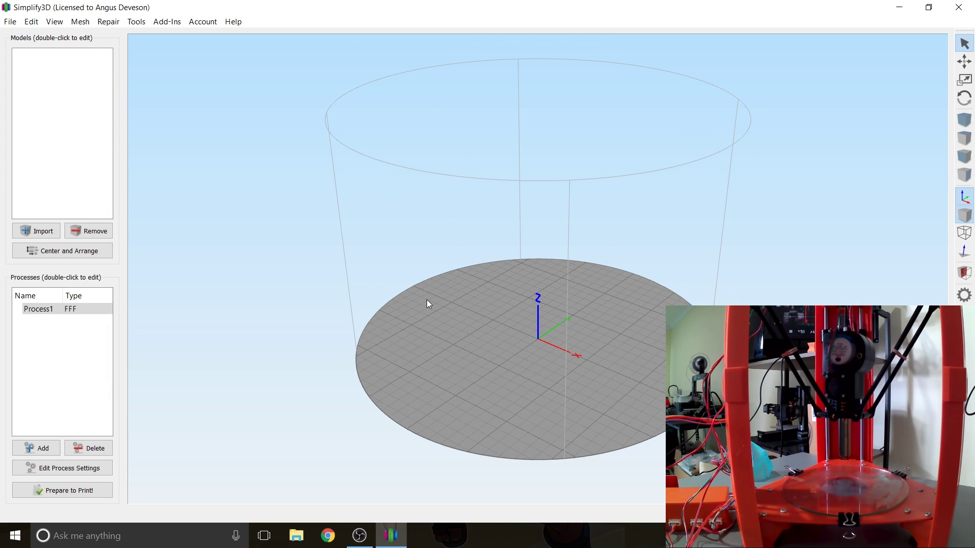
Step: Open Process1's FFF Settings and review its speed, layer height, temperature and support settings
{"action": "left_click", "coordinate": [34, 308]}
{"action": "double_click", "coordinate": [35, 308]}
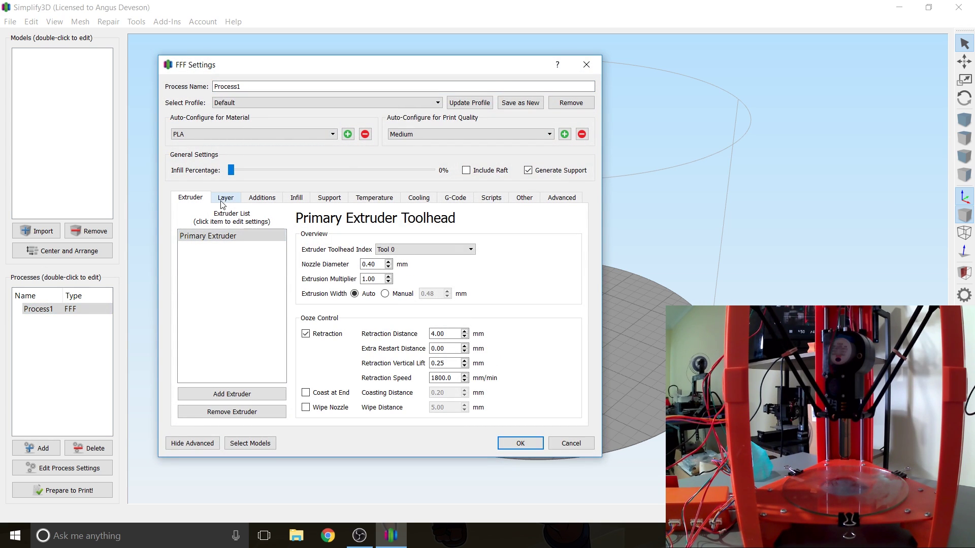
{"action": "left_click", "coordinate": [529, 200]}
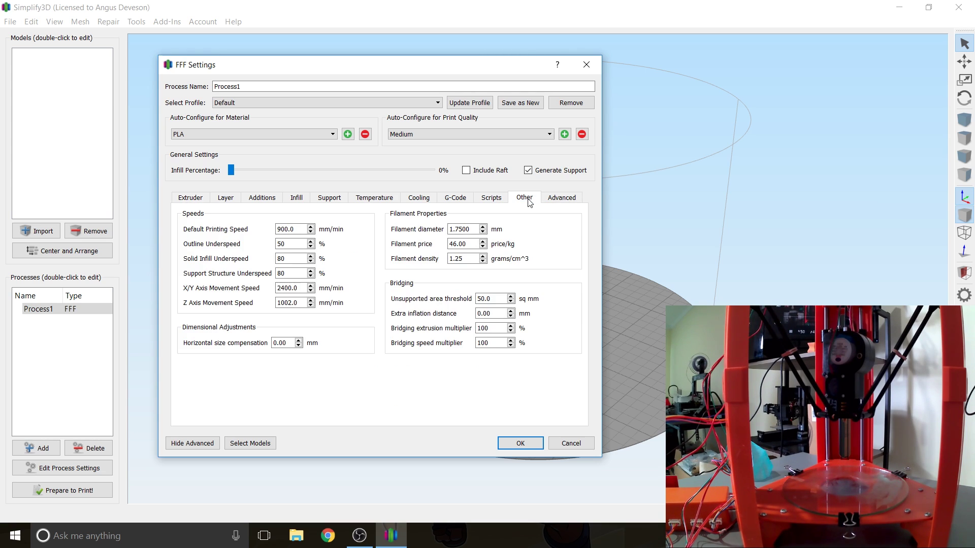
{"action": "left_click", "coordinate": [289, 228]}
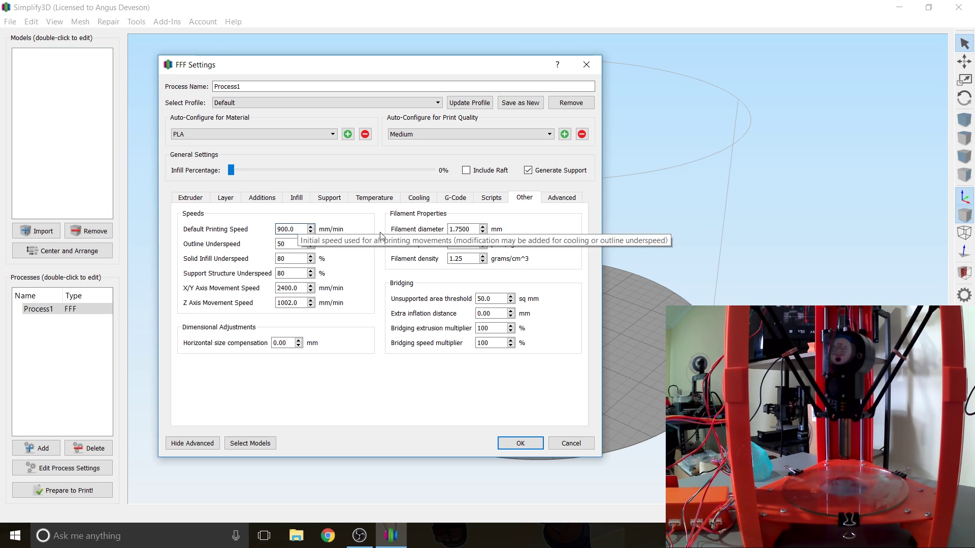
{"action": "left_click", "coordinate": [240, 201]}
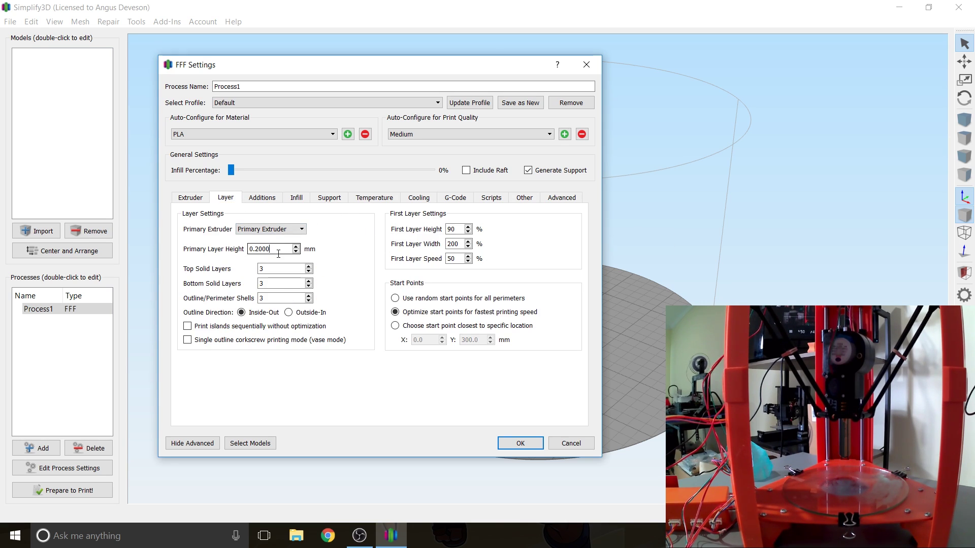
{"action": "left_click", "coordinate": [364, 202]}
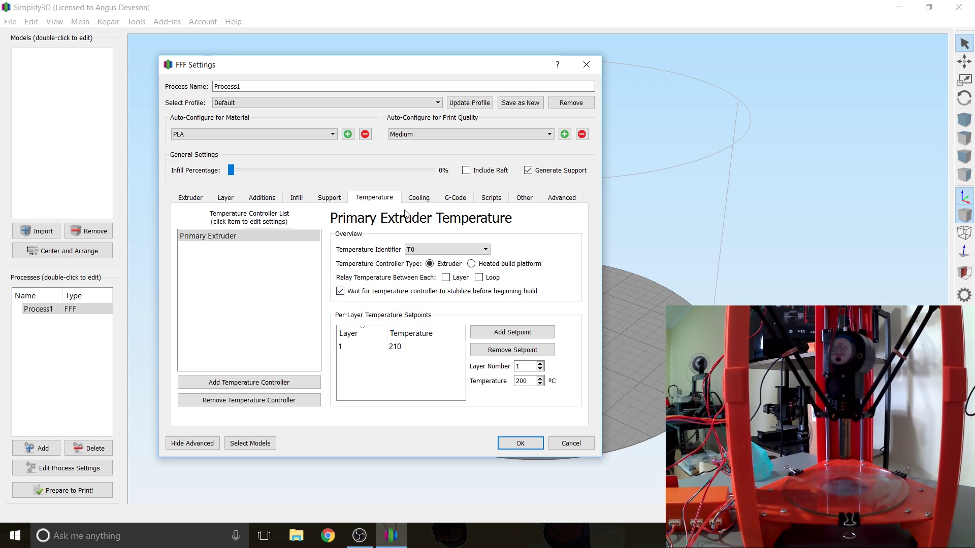
{"action": "left_click", "coordinate": [318, 198]}
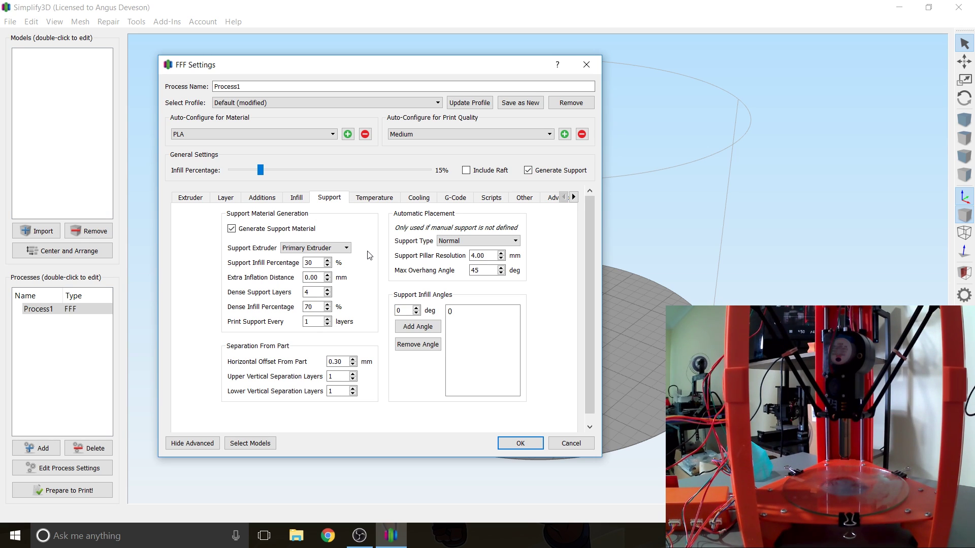
Step: Close the process settings and scale crystal_thing uniformly to 250%, centred on the bed
{"action": "left_click", "coordinate": [531, 443]}
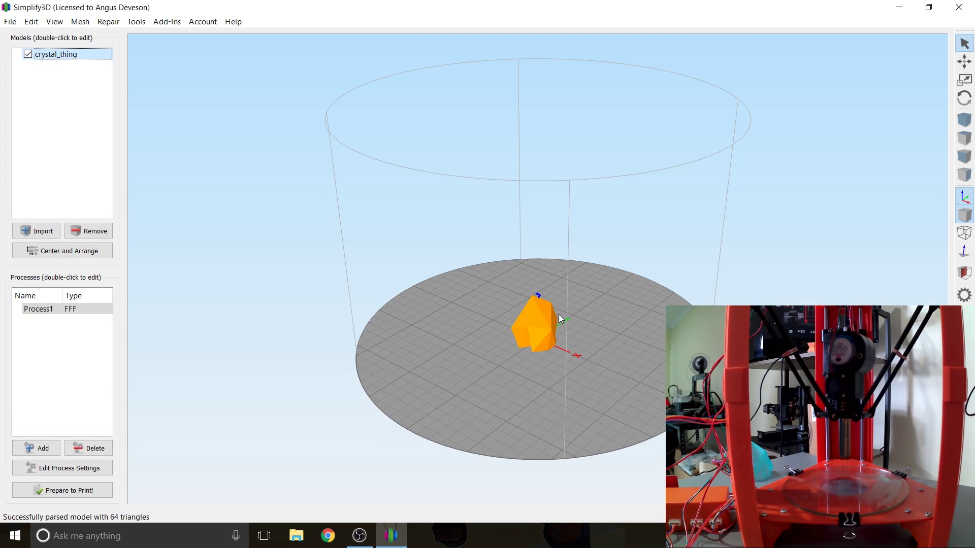
{"action": "double_click", "coordinate": [545, 323]}
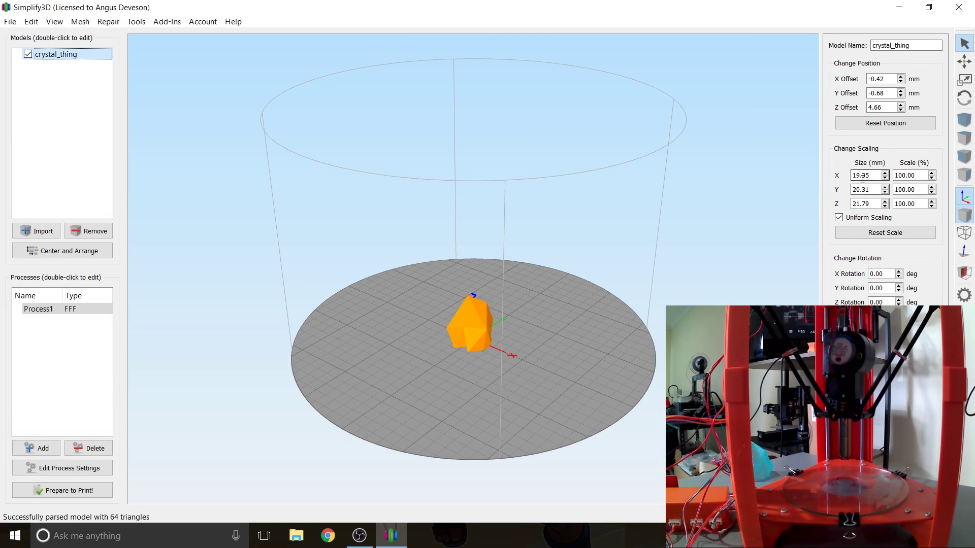
{"action": "left_click", "coordinate": [919, 185]}
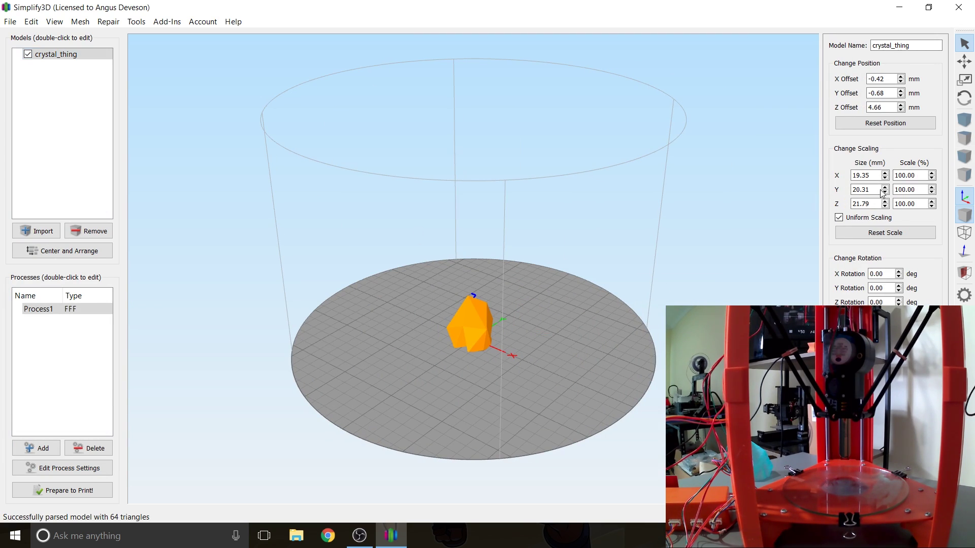
{"action": "right_click", "coordinate": [916, 174]}
{"action": "left_click", "coordinate": [909, 285]}
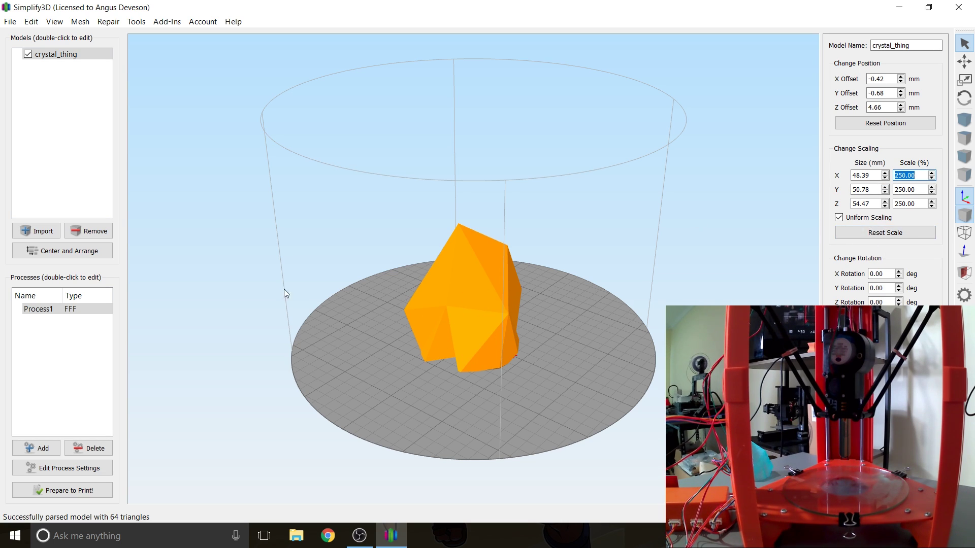
{"action": "left_click", "coordinate": [111, 250]}
Step: Lower the crystal model's Z offset to -1.34 mm
{"action": "left_click_drag", "start_coordinate": [346, 168], "coordinate": [488, 296]}
{"action": "double_click", "coordinate": [508, 297]}
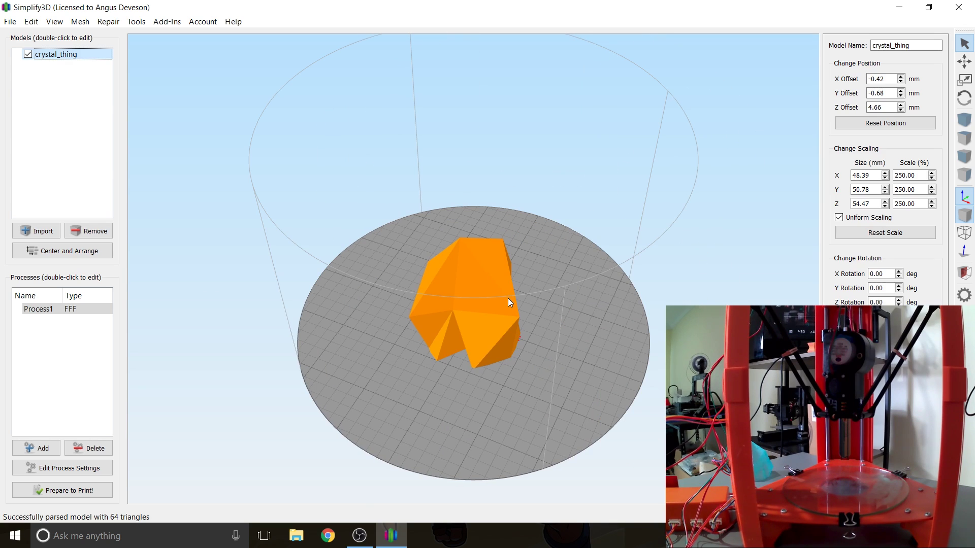
{"action": "left_click", "coordinate": [901, 110]}
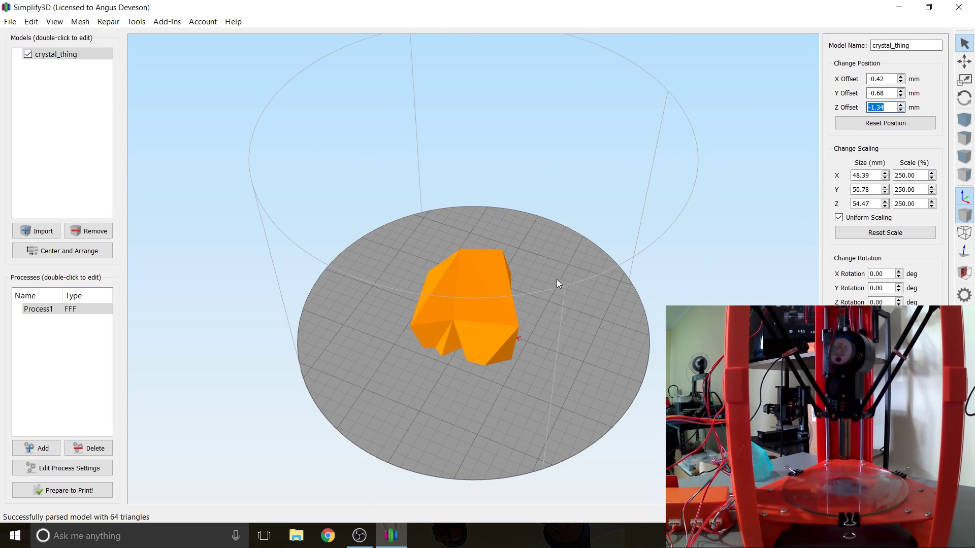
{"action": "left_click_drag", "start_coordinate": [556, 279], "coordinate": [559, 252]}
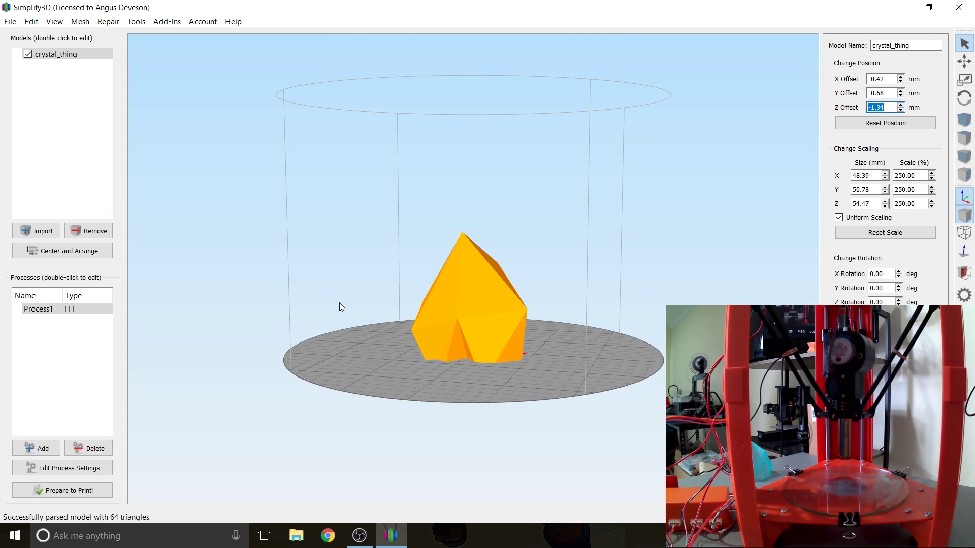
Step: Enable vase mode with 1 perimeter, 0% infill and no support, then slice and scrub the preview
{"action": "double_click", "coordinate": [49, 310]}
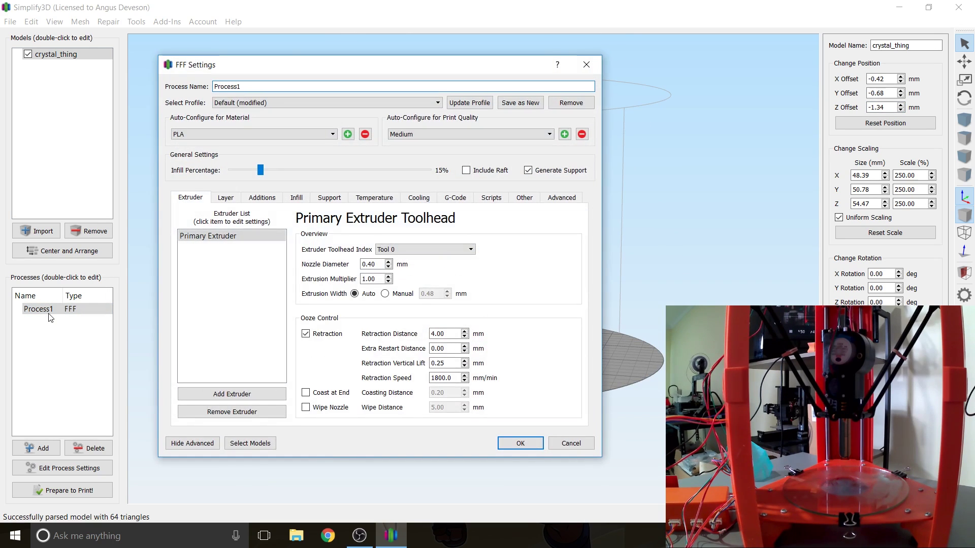
{"action": "left_click", "coordinate": [227, 198]}
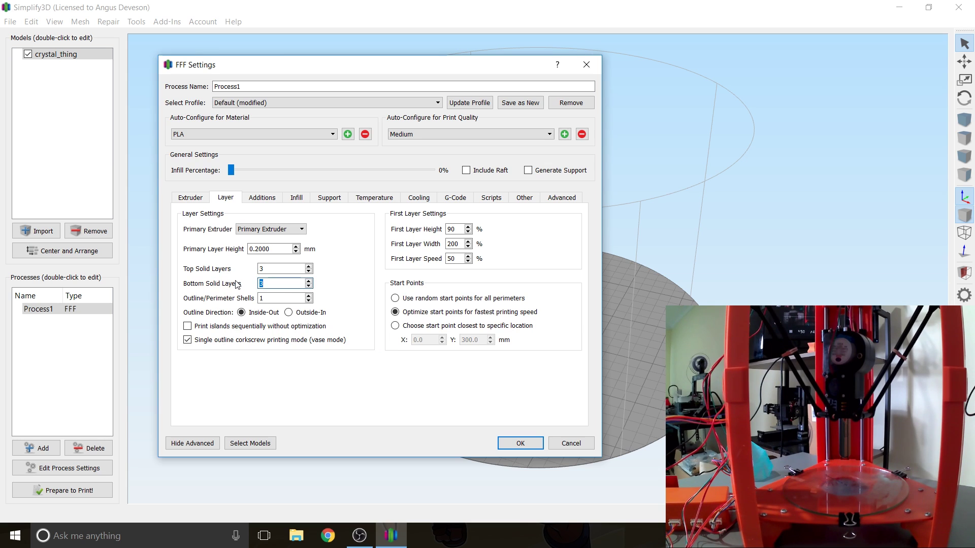
{"action": "left_click", "coordinate": [511, 450]}
{"action": "left_click", "coordinate": [42, 491]}
{"action": "left_click_drag", "start_coordinate": [942, 486], "coordinate": [850, 486]}
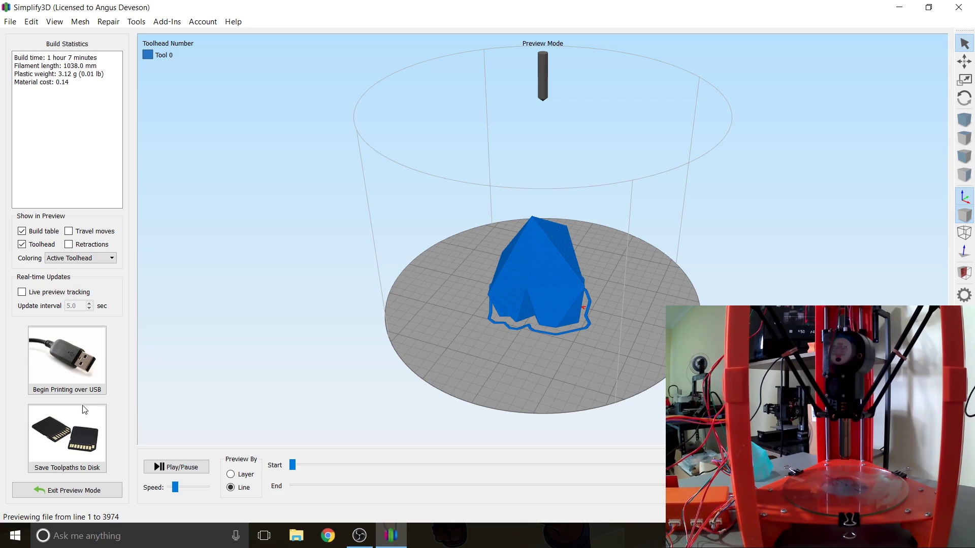
Step: Begin printing the sliced crystal over USB
{"action": "left_click", "coordinate": [73, 360]}
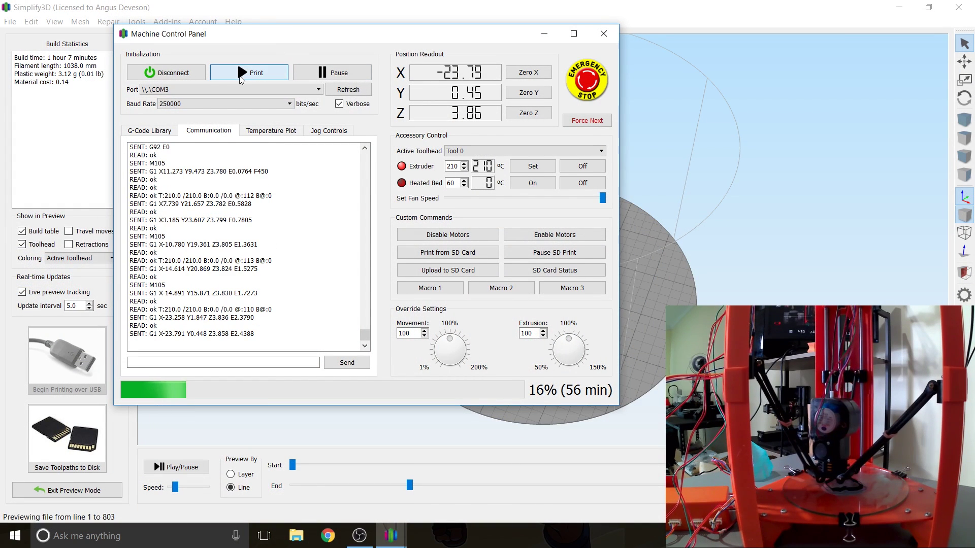
Step: Stop the crystal print, home every axis, disconnect from COM3 and close the control panel
{"action": "left_click", "coordinate": [242, 74]}
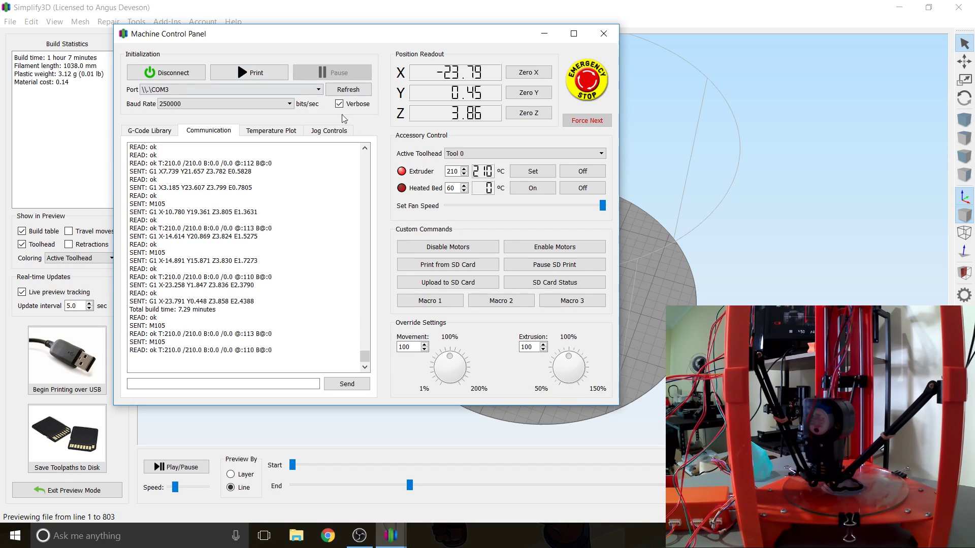
{"action": "left_click", "coordinate": [317, 131]}
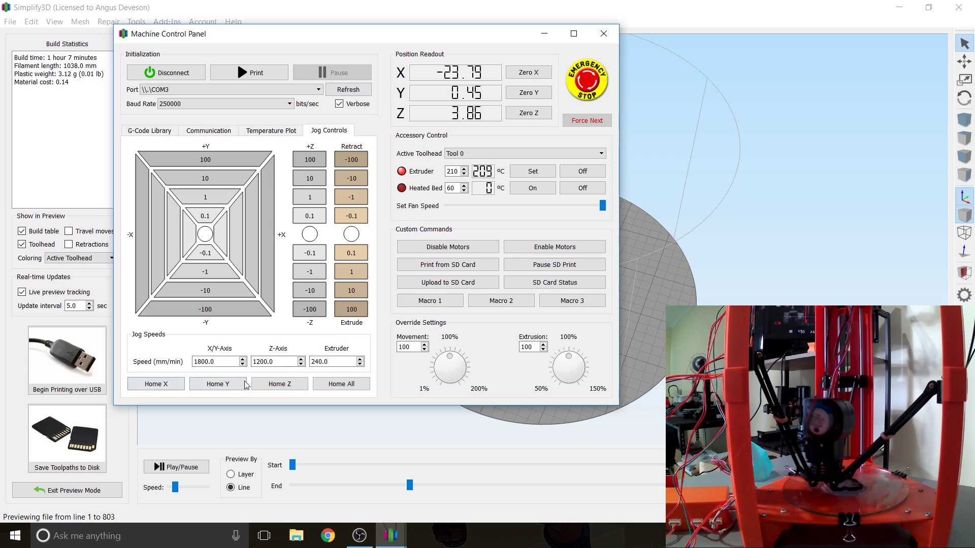
{"action": "left_click", "coordinate": [341, 385]}
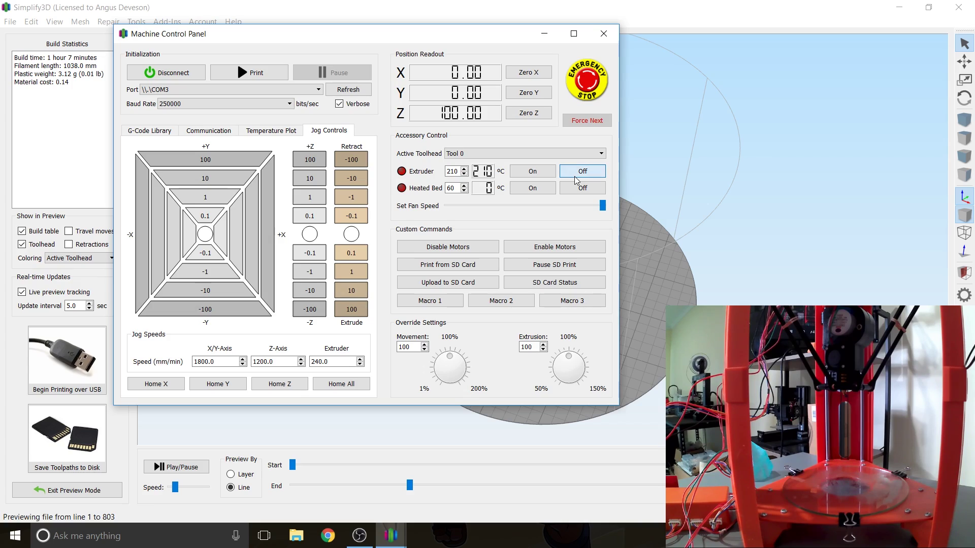
{"action": "left_click", "coordinate": [184, 73]}
{"action": "left_click", "coordinate": [604, 34]}
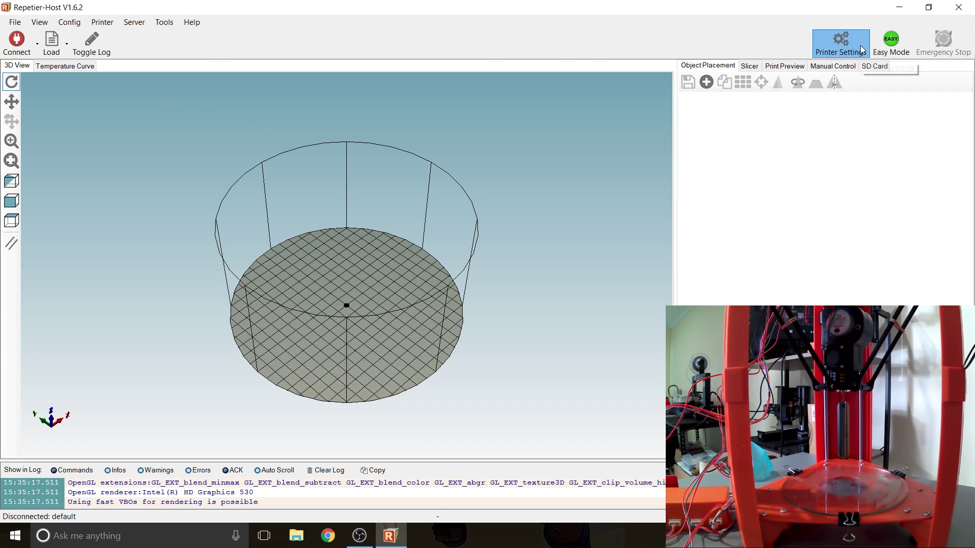
Step: Open Repetier-Host's Printer Settings and rename the printer to 101hero
{"action": "left_click", "coordinate": [841, 42]}
{"action": "left_click_drag", "start_coordinate": [337, 94], "coordinate": [602, 68]}
{"action": "double_click", "coordinate": [491, 77]}
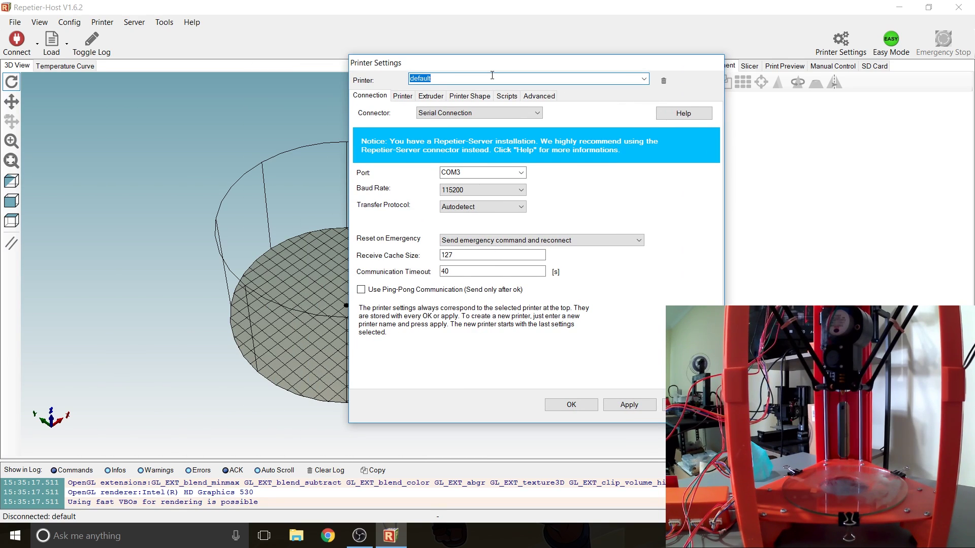
{"action": "type", "text": "101hero"}
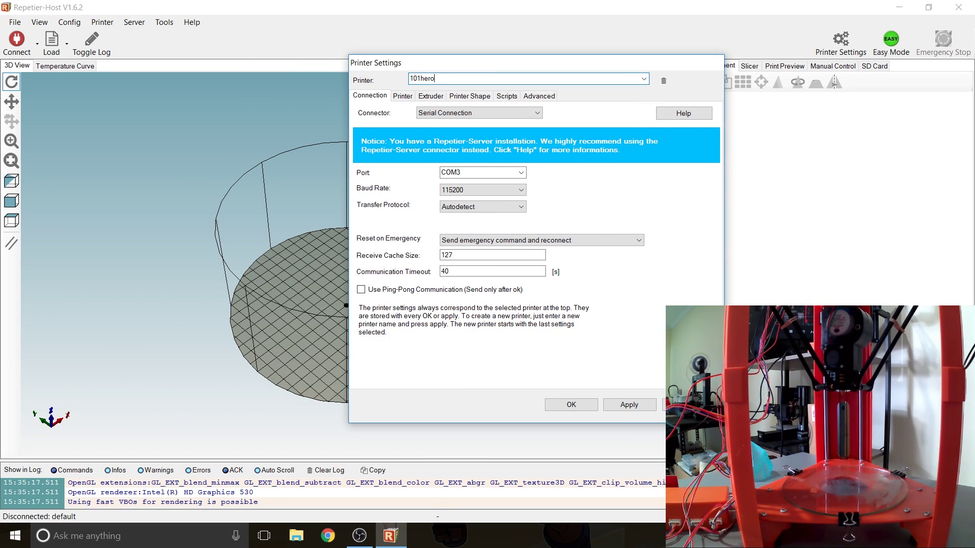
Step: Keep a serial connection on COM3 at 115200 baud and apply the settings
{"action": "left_click", "coordinate": [495, 112]}
{"action": "left_click", "coordinate": [495, 113]}
{"action": "left_click", "coordinate": [491, 176]}
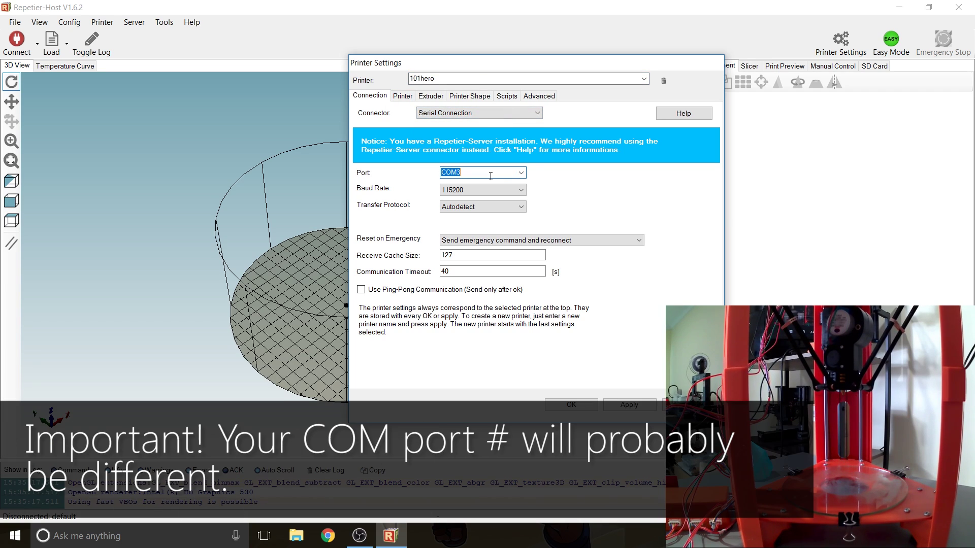
{"action": "left_click", "coordinate": [521, 173]}
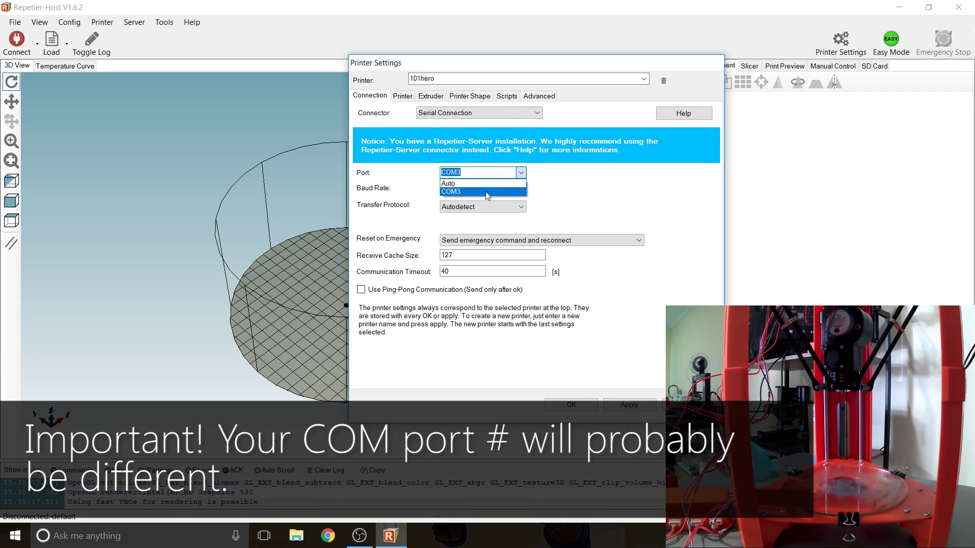
{"action": "left_click", "coordinate": [486, 192]}
{"action": "left_click", "coordinate": [507, 190]}
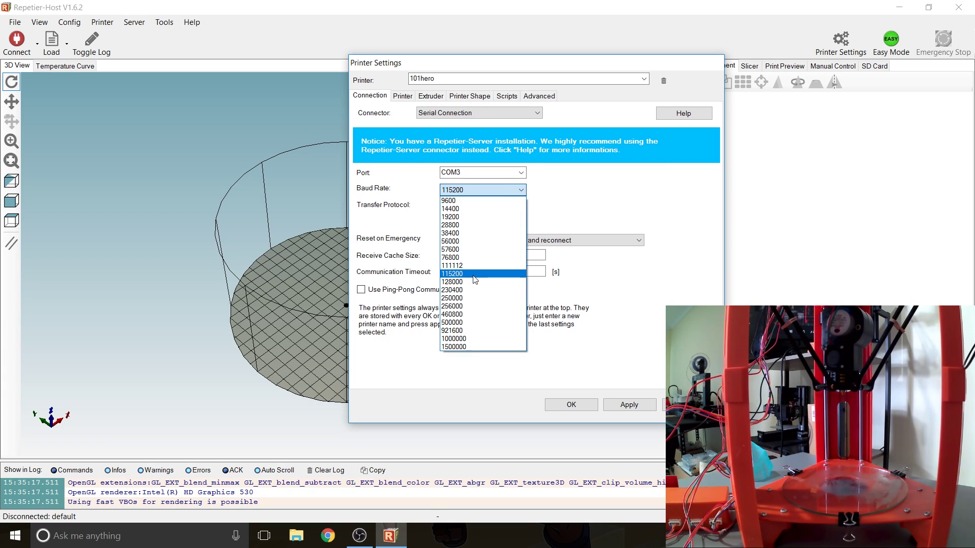
{"action": "left_click", "coordinate": [468, 274]}
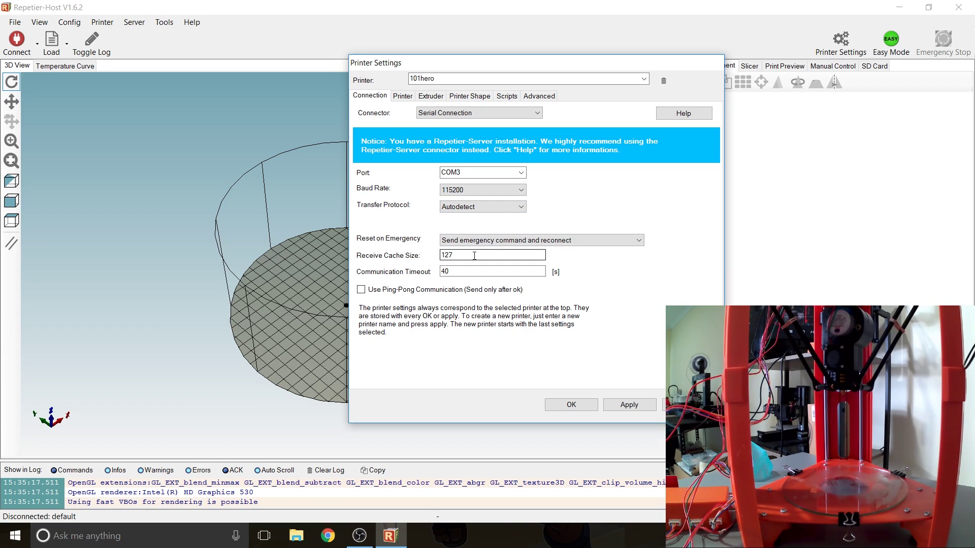
{"action": "left_click", "coordinate": [630, 404]}
{"action": "left_click", "coordinate": [477, 96]}
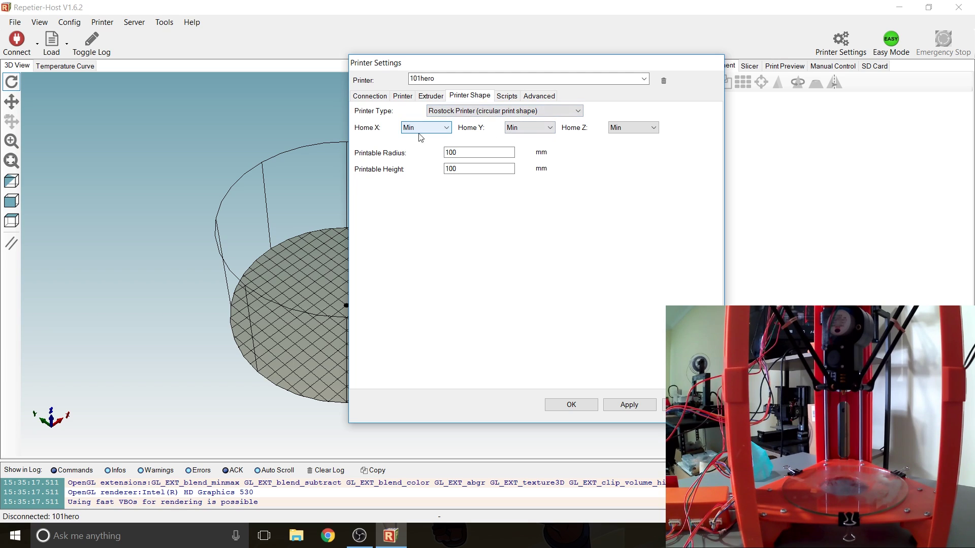
Step: Save the edited printable radius in the 101hero printer settings, then connect Repetier-Host to the printer
{"action": "left_click", "coordinate": [468, 151]}
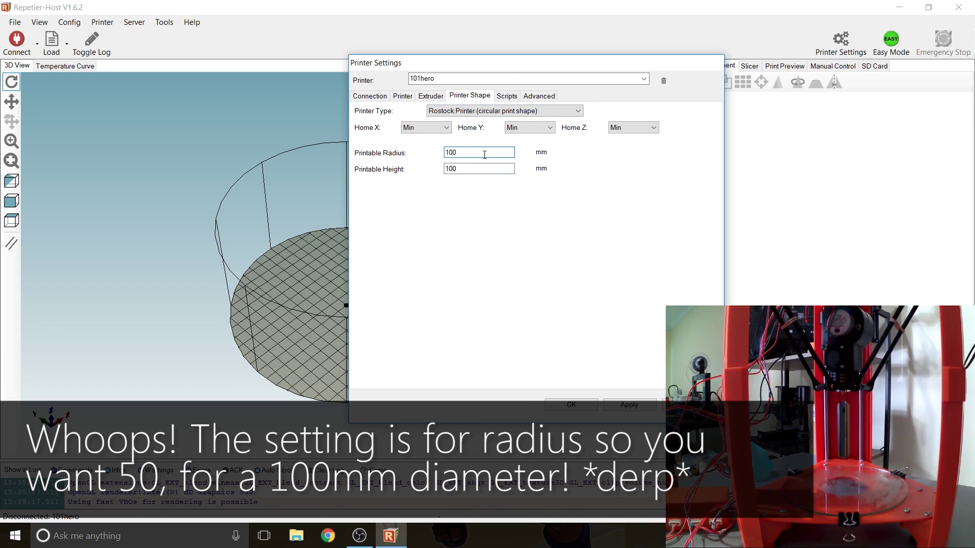
{"action": "left_click", "coordinate": [583, 405]}
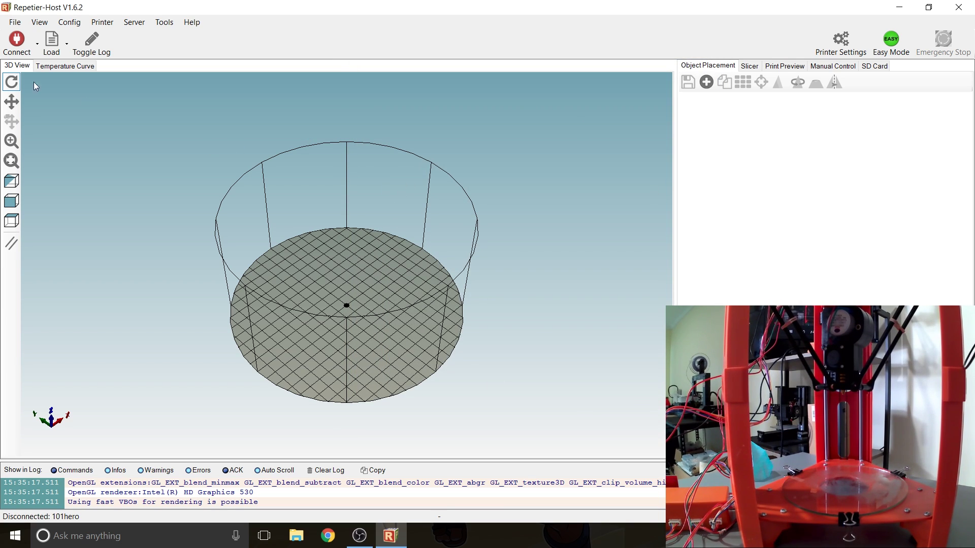
{"action": "left_click", "coordinate": [17, 43]}
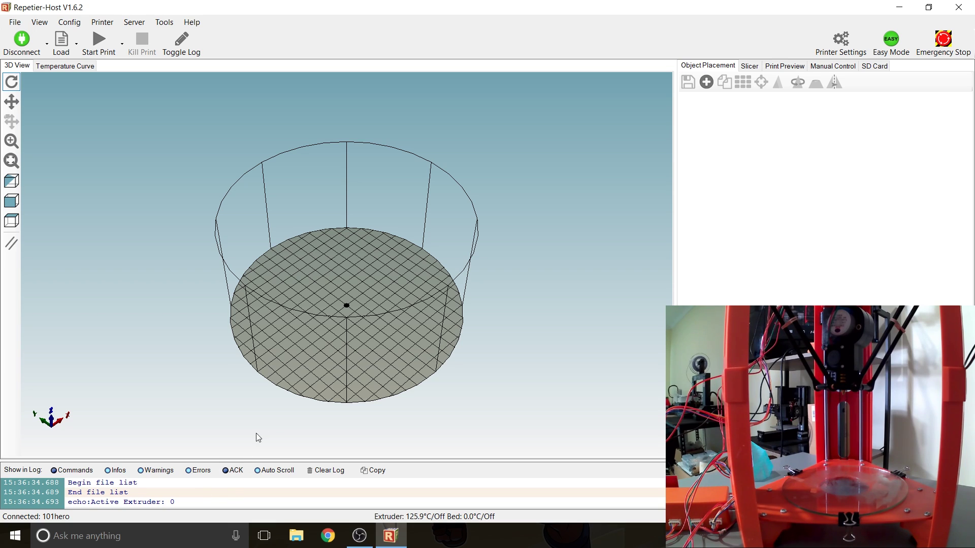
Step: Home the X and Y axes in Manual Control, then jog the head +X, three times +Y, and three times −Y
{"action": "left_click", "coordinate": [824, 67]}
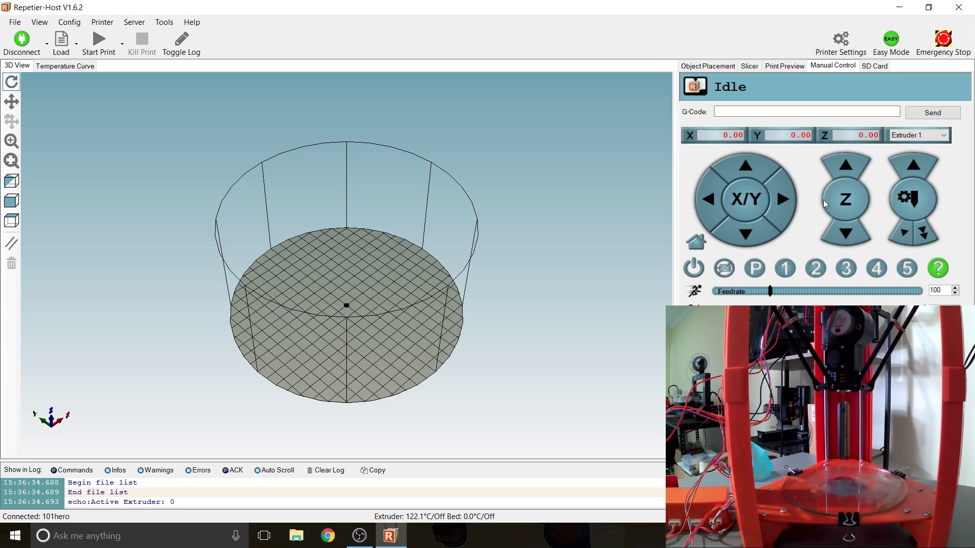
{"action": "left_click", "coordinate": [696, 245]}
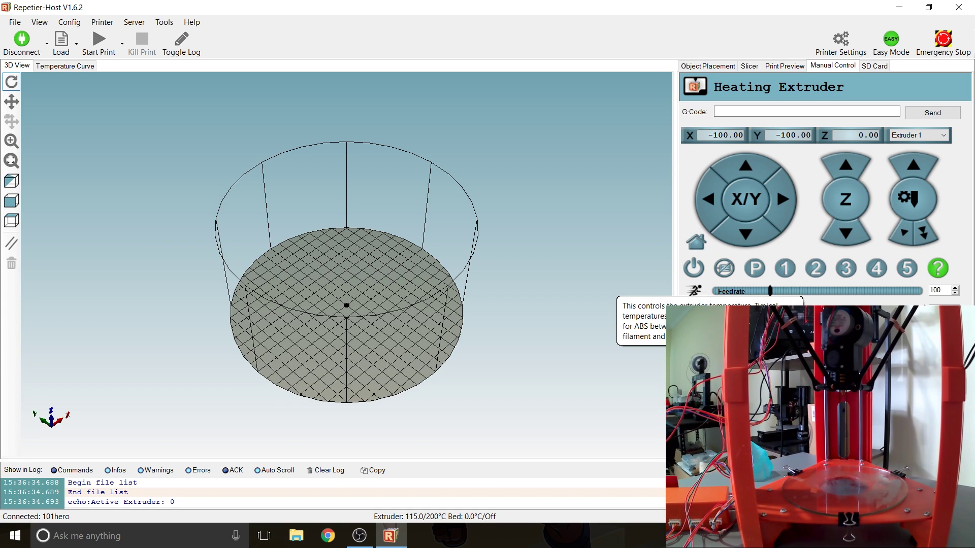
{"action": "left_click", "coordinate": [778, 204]}
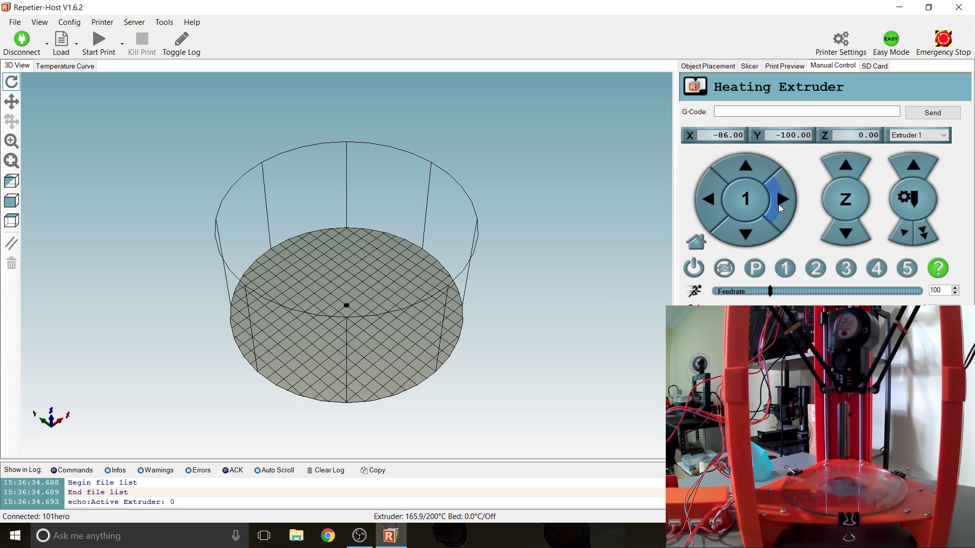
{"action": "left_click", "coordinate": [744, 162]}
{"action": "left_click", "coordinate": [744, 162]}
{"action": "left_click", "coordinate": [744, 162]}
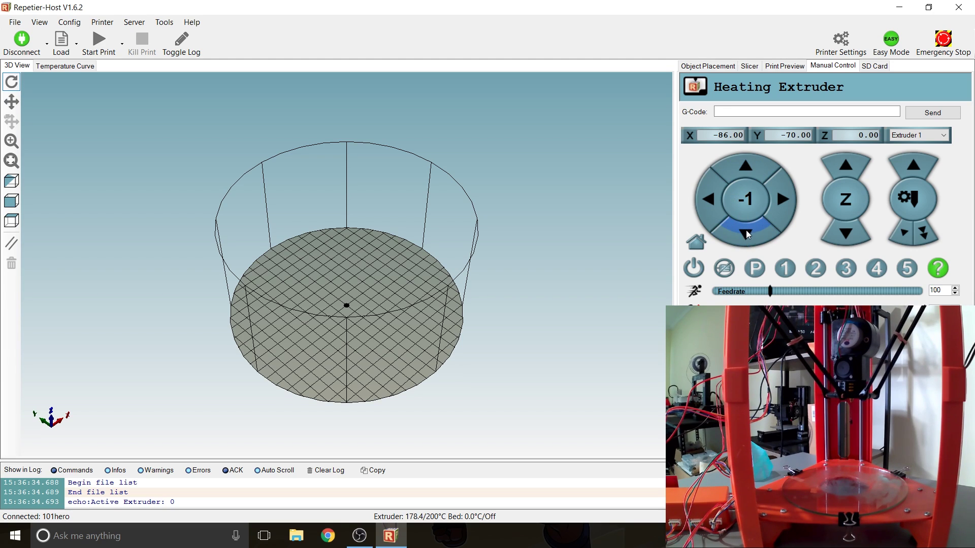
{"action": "left_click", "coordinate": [748, 238]}
{"action": "left_click", "coordinate": [748, 238]}
{"action": "left_click", "coordinate": [748, 238]}
Step: Jog the head further in X and Y until it rests at X -86, Y -90
{"action": "left_click", "coordinate": [780, 204]}
{"action": "left_click", "coordinate": [780, 204]}
{"action": "left_click", "coordinate": [781, 204]}
{"action": "left_click", "coordinate": [780, 204]}
{"action": "left_click", "coordinate": [745, 168]}
{"action": "left_click", "coordinate": [745, 168]}
{"action": "left_click", "coordinate": [746, 167]}
{"action": "left_click", "coordinate": [747, 236]}
{"action": "left_click", "coordinate": [747, 238]}
{"action": "left_click", "coordinate": [747, 237]}
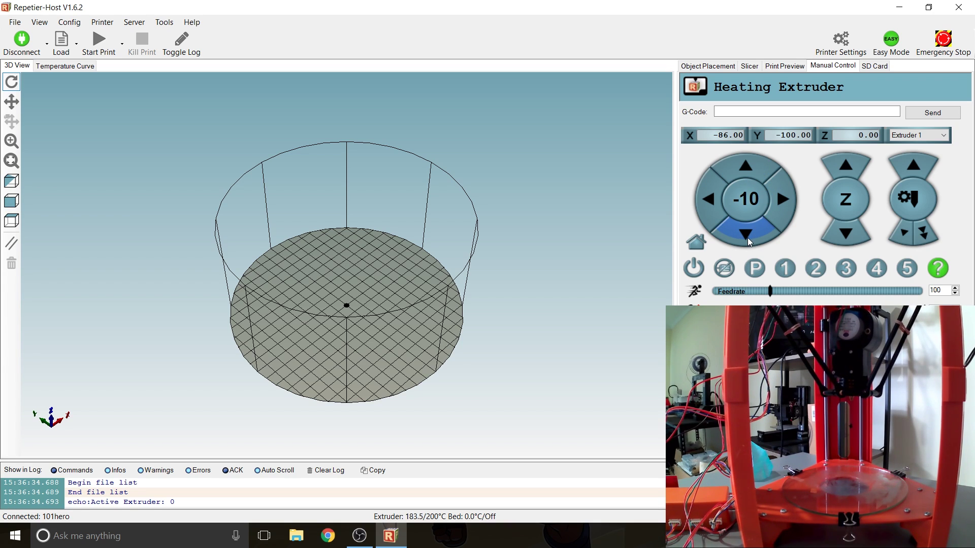
{"action": "left_click", "coordinate": [744, 163]}
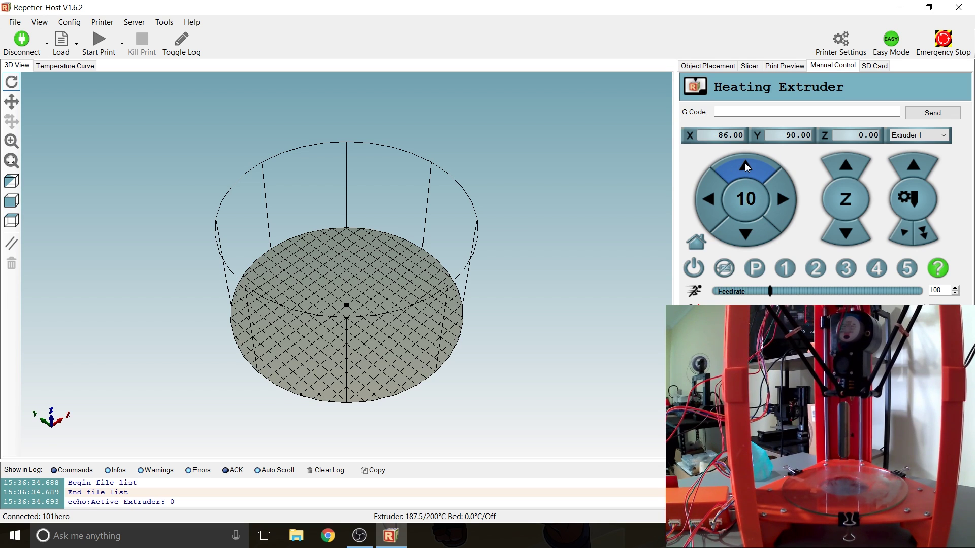